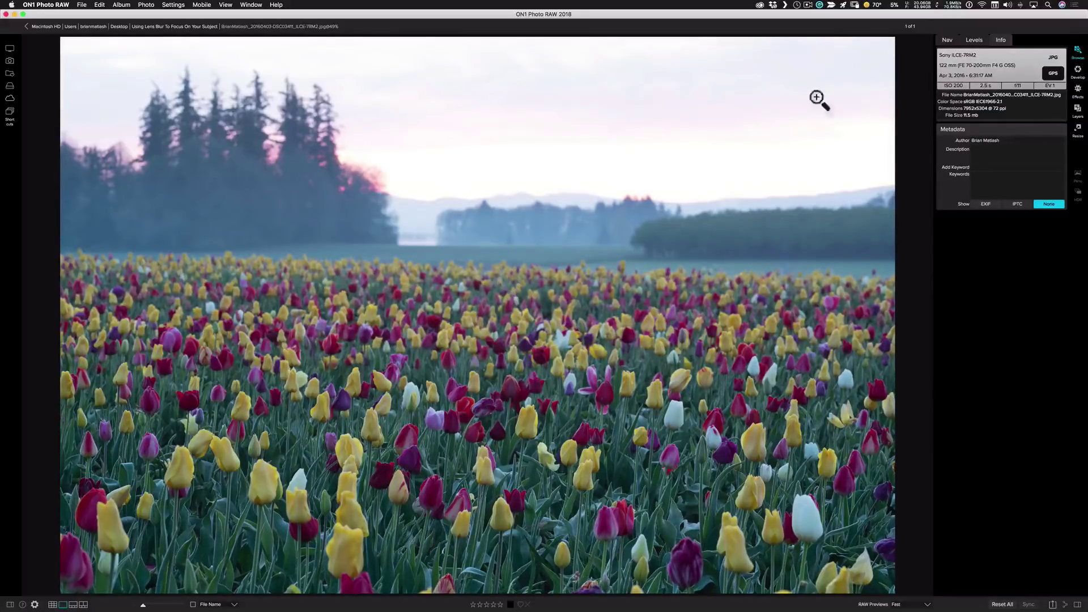
Step: Open the tulip photo in Develop, add a Local Adjustment layer with a Color Range mask and eyedropper ready
{"action": "left_click", "coordinate": [1078, 73]}
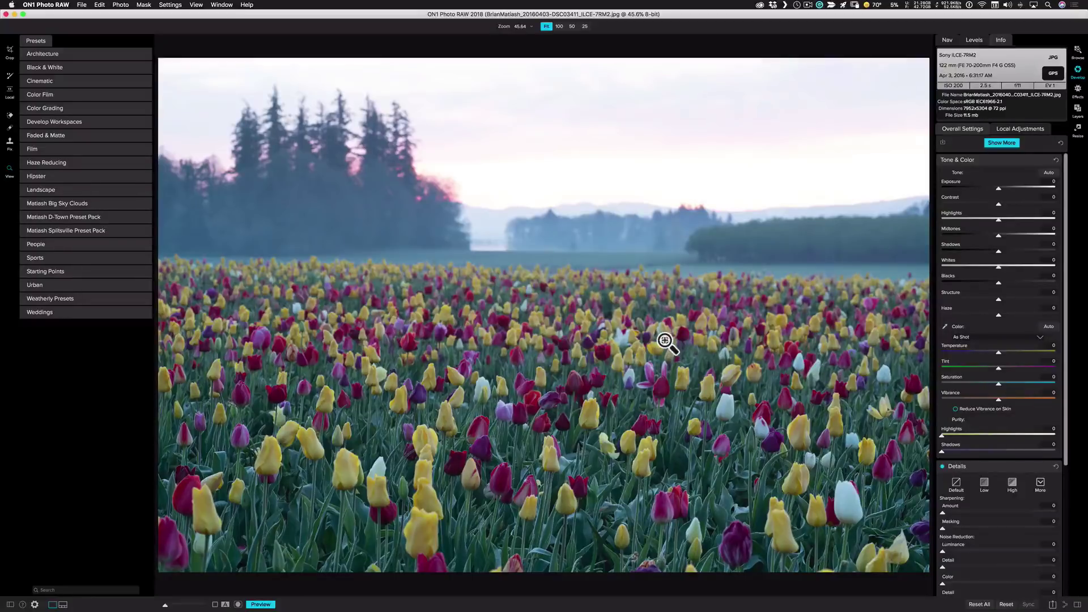
{"action": "left_click", "coordinate": [1018, 128]}
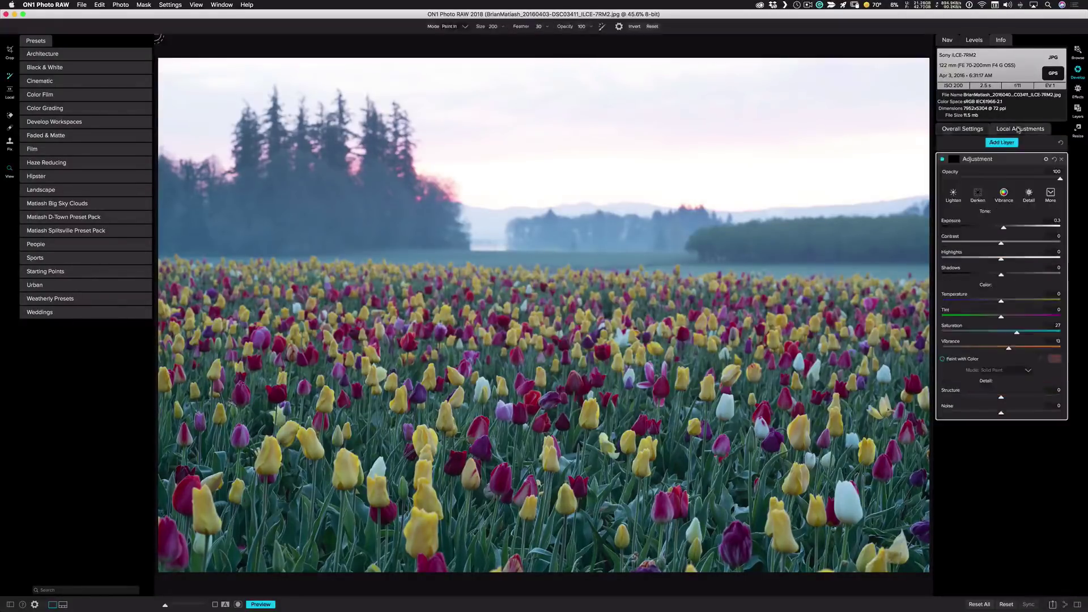
{"action": "left_click", "coordinate": [955, 158]}
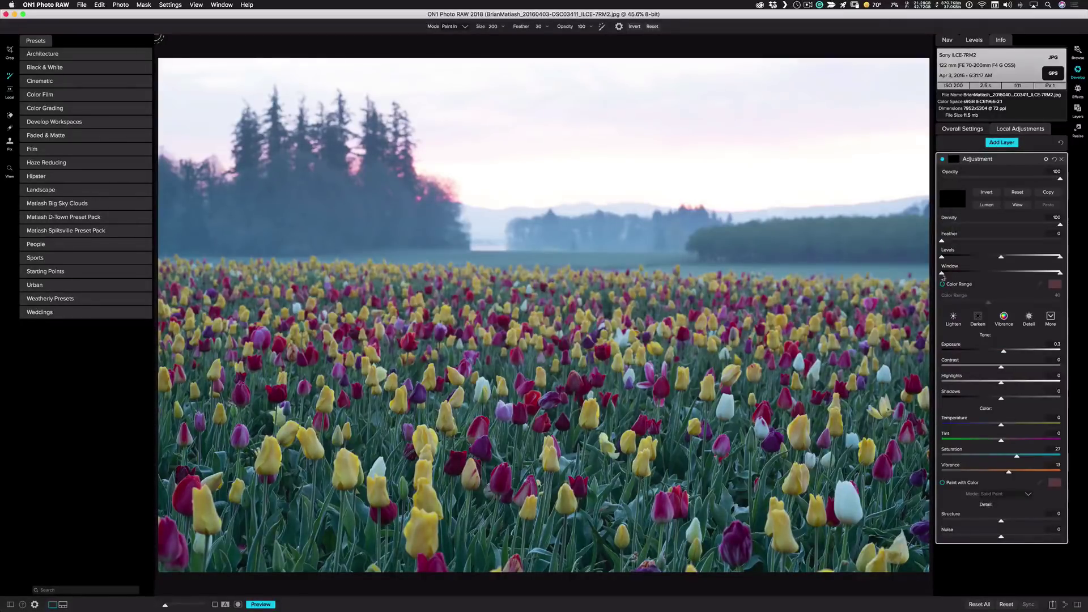
{"action": "left_click", "coordinate": [942, 284]}
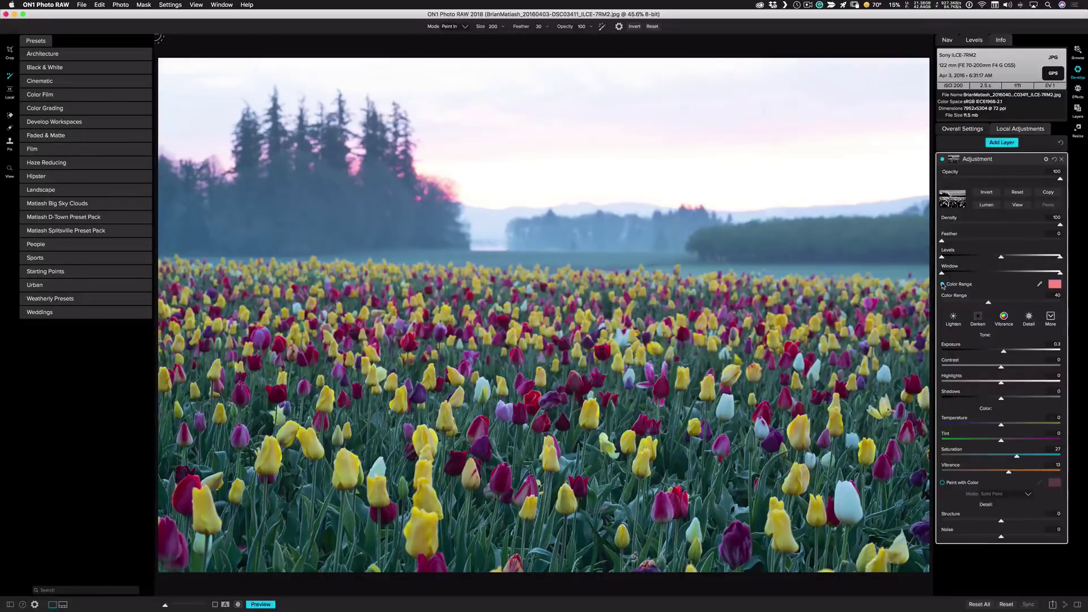
{"action": "left_click", "coordinate": [1040, 286]}
Step: Sample a yellow tulip, check the mask view and lower Color Range until only yellow tulips are selected
{"action": "left_click", "coordinate": [430, 472]}
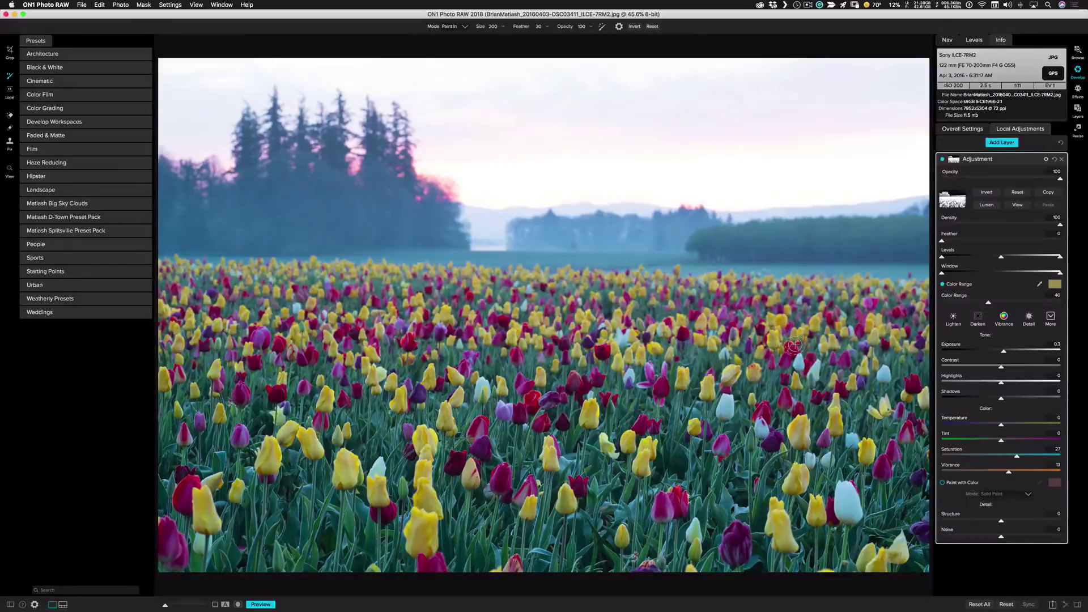
{"action": "left_click", "coordinate": [1017, 205]}
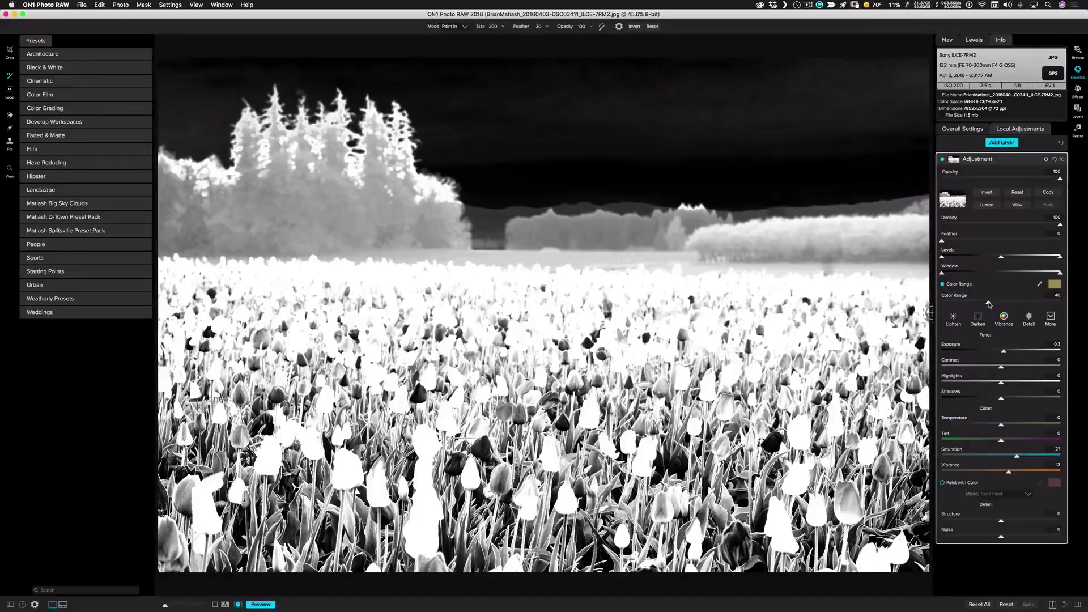
{"action": "left_click_drag", "start_coordinate": [988, 304], "coordinate": [962, 305]}
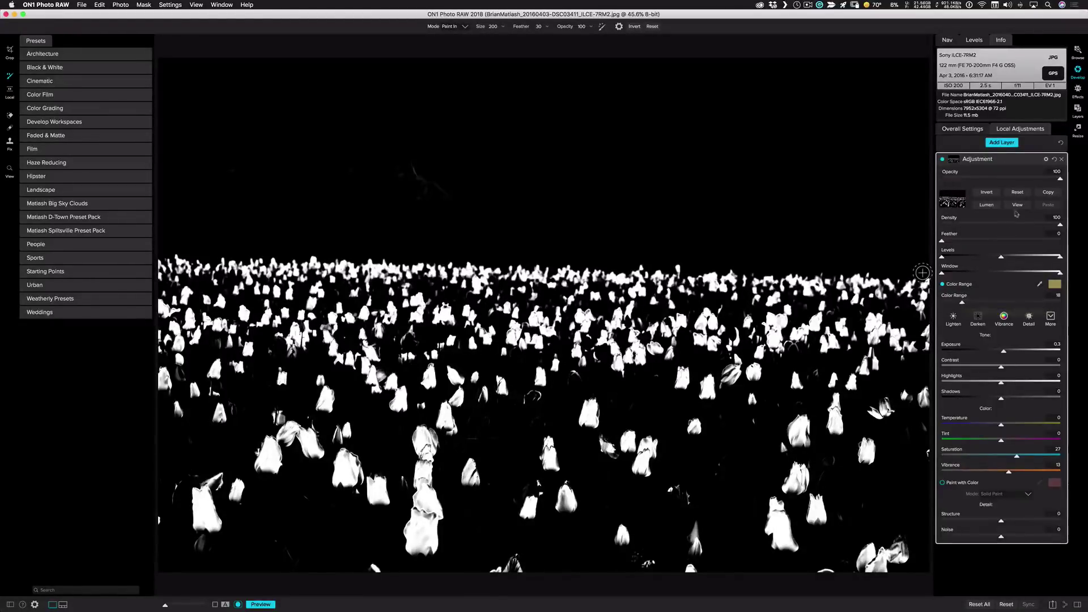
{"action": "left_click", "coordinate": [1019, 207]}
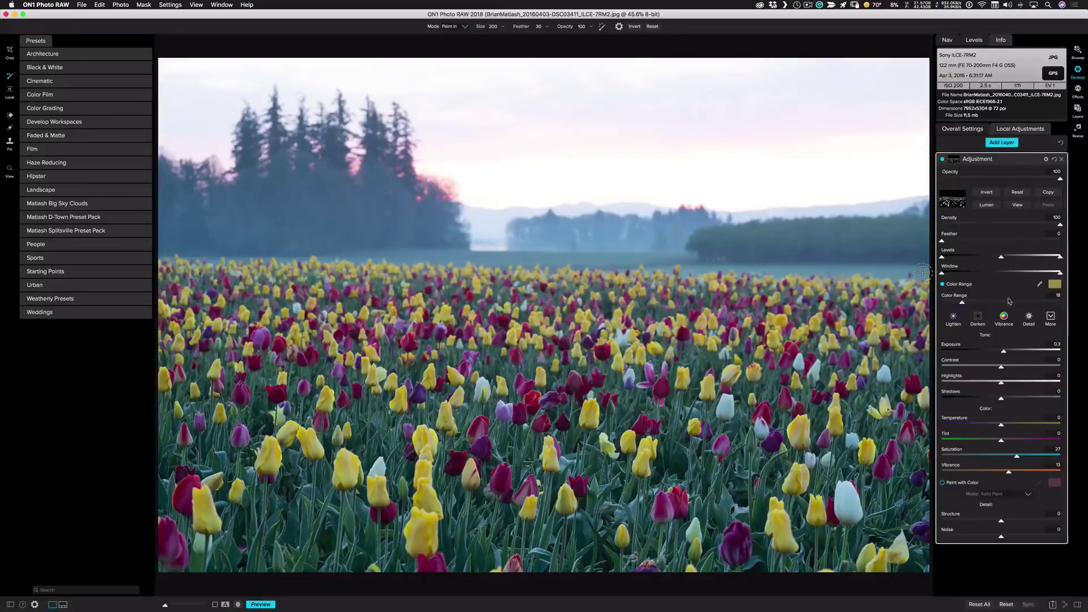
Step: Raise Exposure, Saturation and Structure on the masked yellow tulips
{"action": "left_click_drag", "start_coordinate": [1004, 352], "coordinate": [1009, 353]}
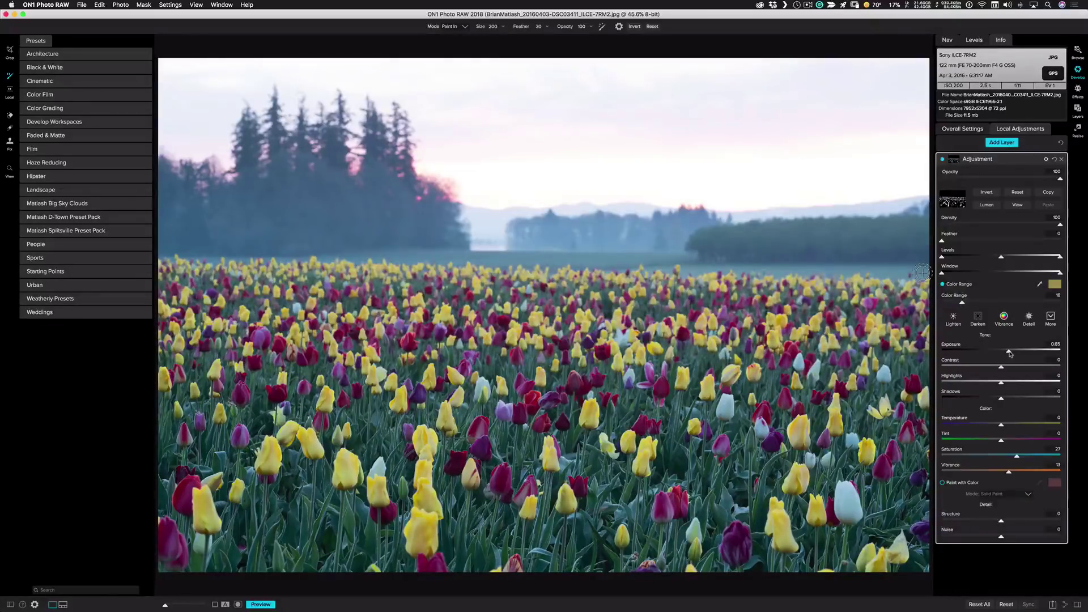
{"action": "left_click_drag", "start_coordinate": [1017, 457], "coordinate": [1014, 473]}
{"action": "left_click_drag", "start_coordinate": [1001, 521], "coordinate": [1013, 523]}
Step: Toggle the adjustment layer's visibility to compare the tulips before and after
{"action": "left_click", "coordinate": [942, 160]}
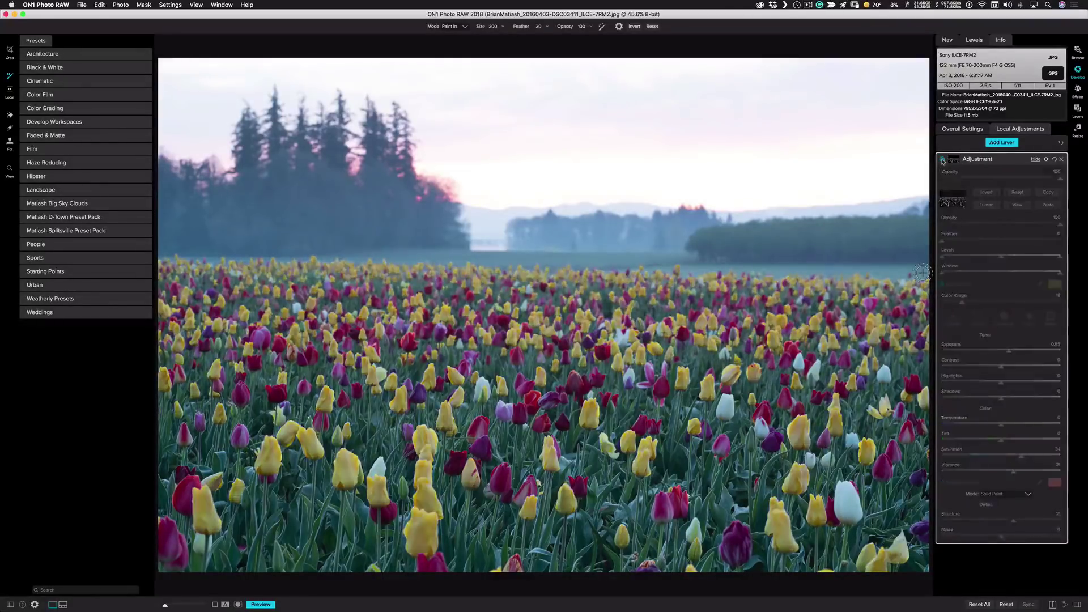
{"action": "left_click", "coordinate": [942, 160]}
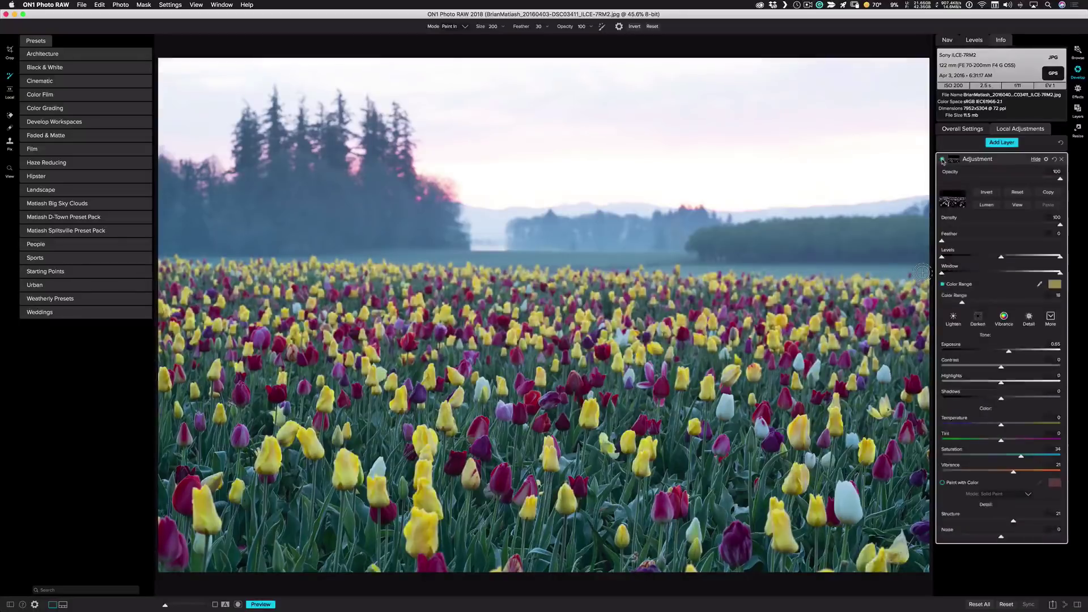
{"action": "left_click", "coordinate": [942, 160]}
Step: In Effects, add a Lens Blur filter with the Tilt Shift preset and select the Masking Bug gradient tool
{"action": "left_click", "coordinate": [1078, 92]}
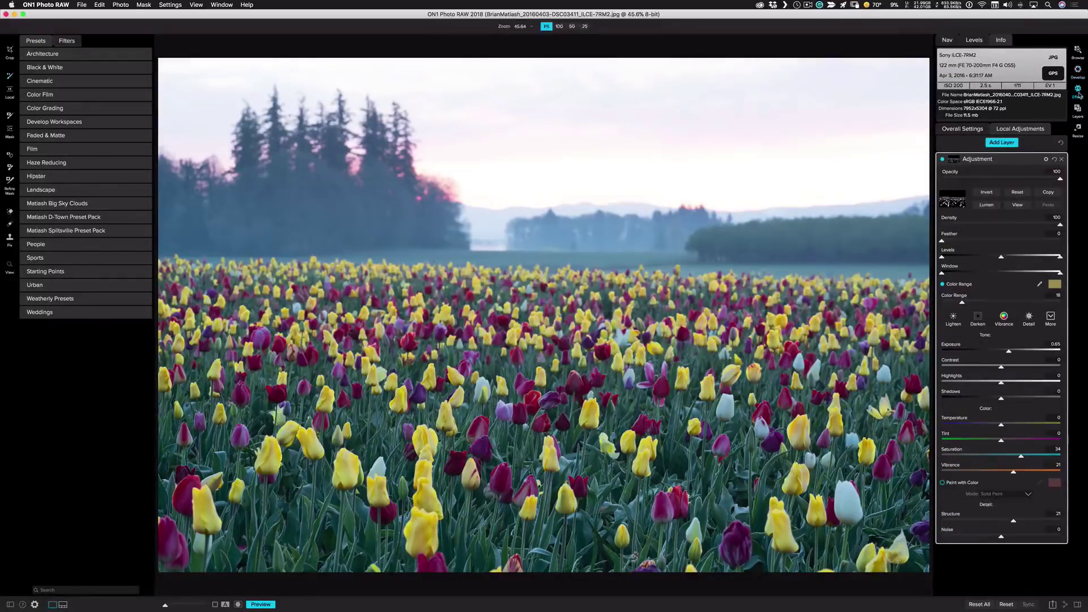
{"action": "left_click", "coordinate": [972, 129]}
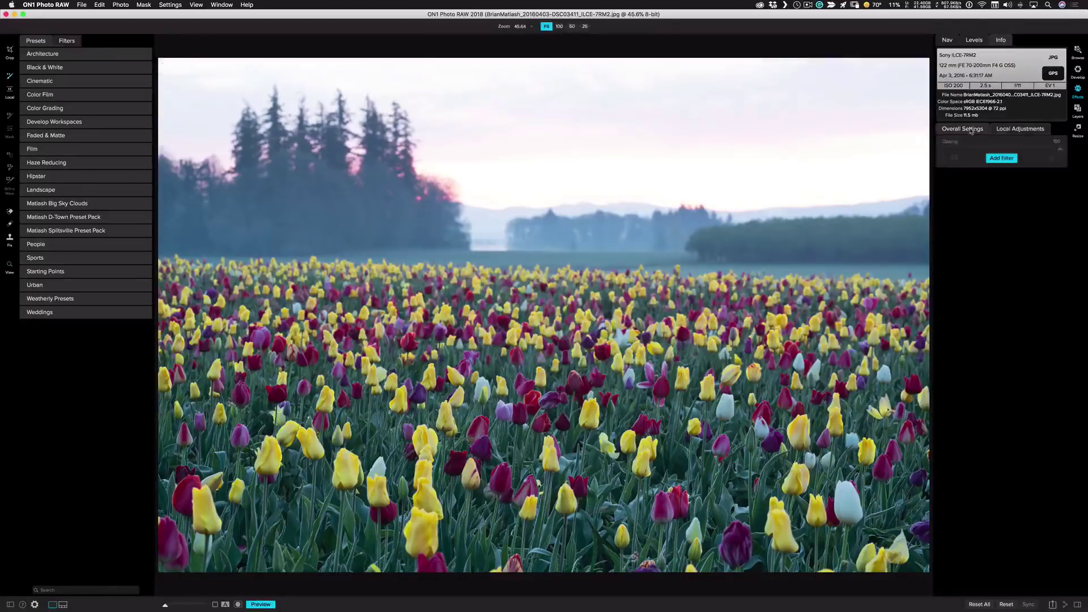
{"action": "left_click", "coordinate": [990, 160]}
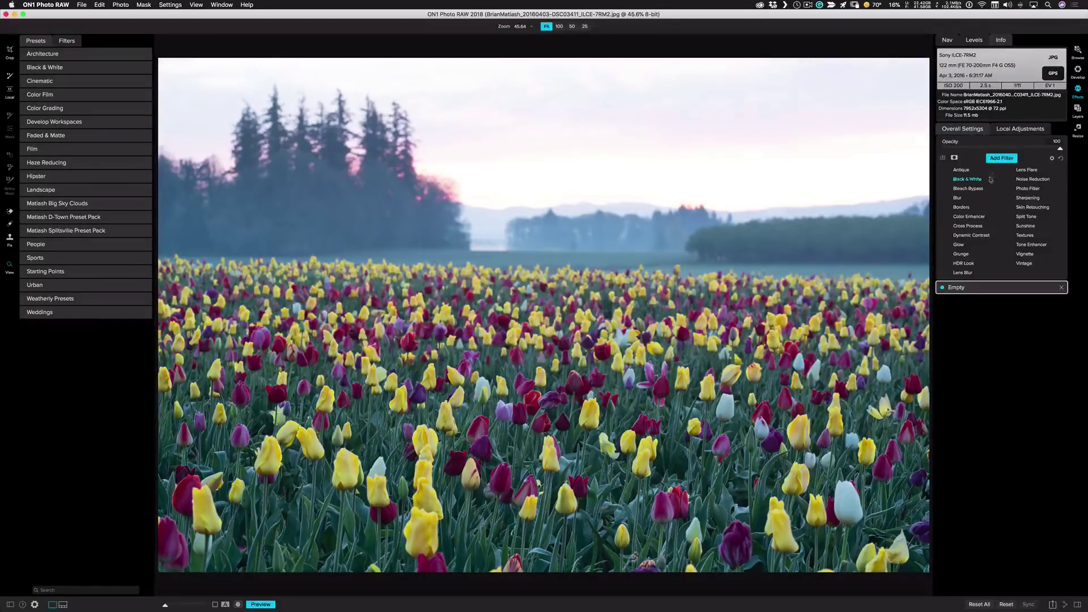
{"action": "left_click", "coordinate": [967, 273]}
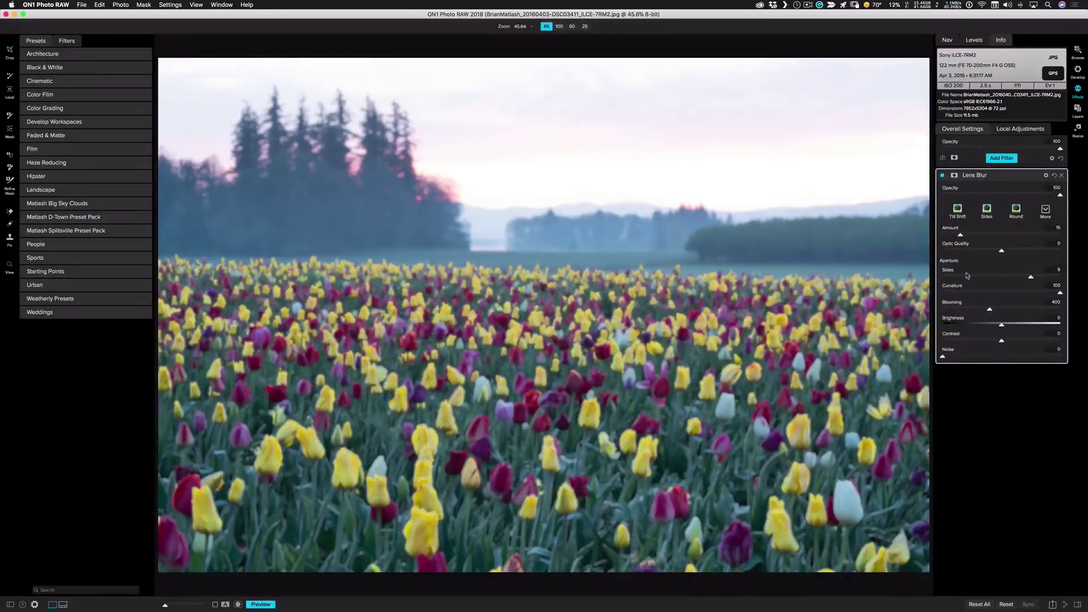
{"action": "left_click", "coordinate": [958, 212]}
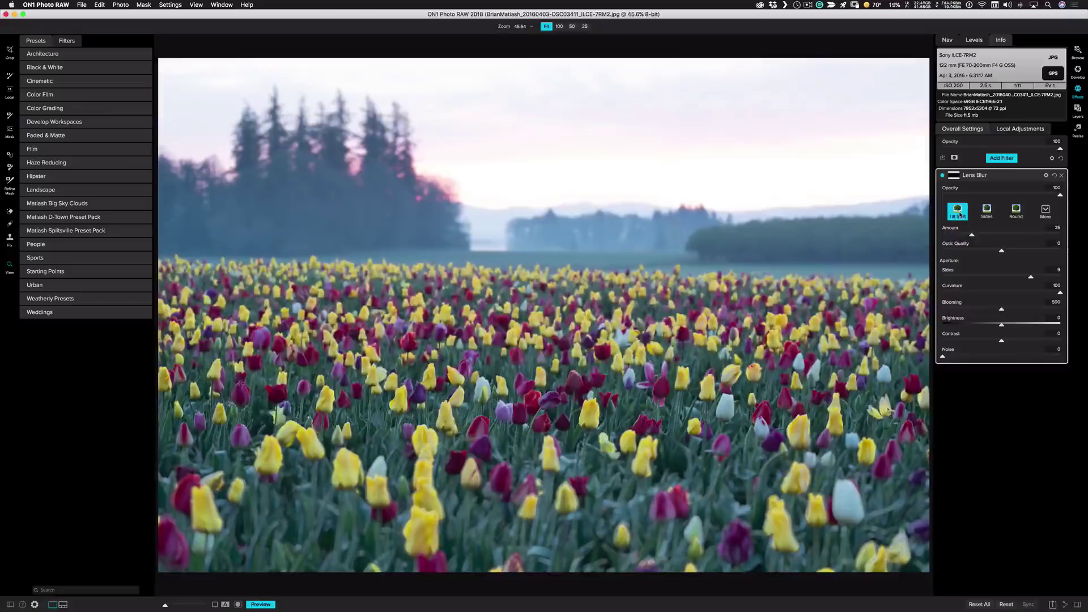
{"action": "left_click", "coordinate": [10, 132]}
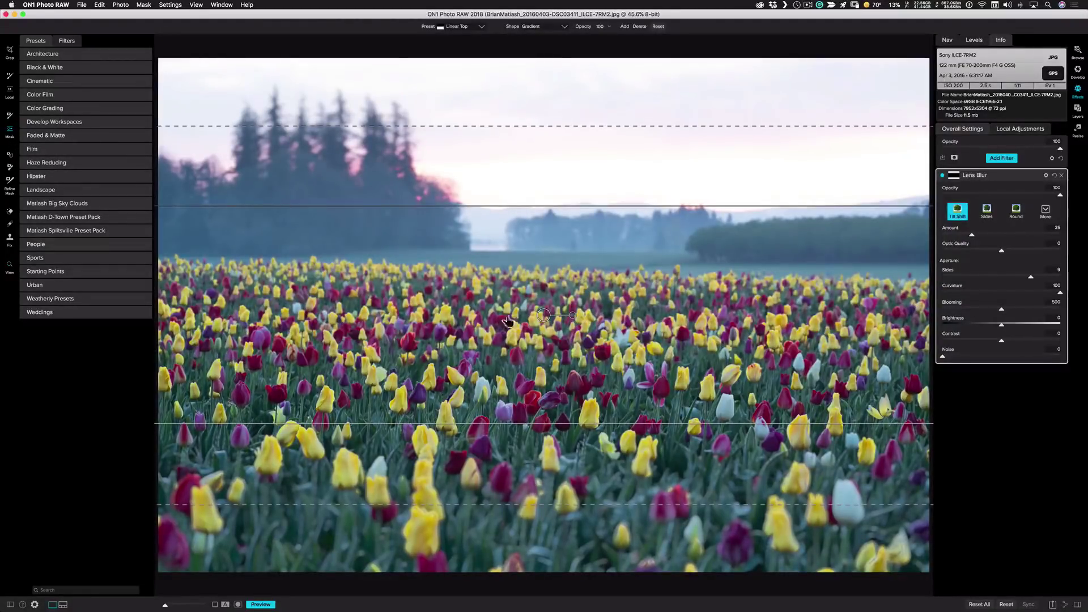
Step: Place a reflected gradient so the middle tulip band stays sharp, tightening its upper and lower edges
{"action": "mouse_move", "coordinate": [544, 328]}
{"action": "left_mouse_down"}
{"action": "mouse_move", "coordinate": [551, 417]}
{"action": "mouse_move", "coordinate": [550, 406]}
{"action": "left_mouse_up"}
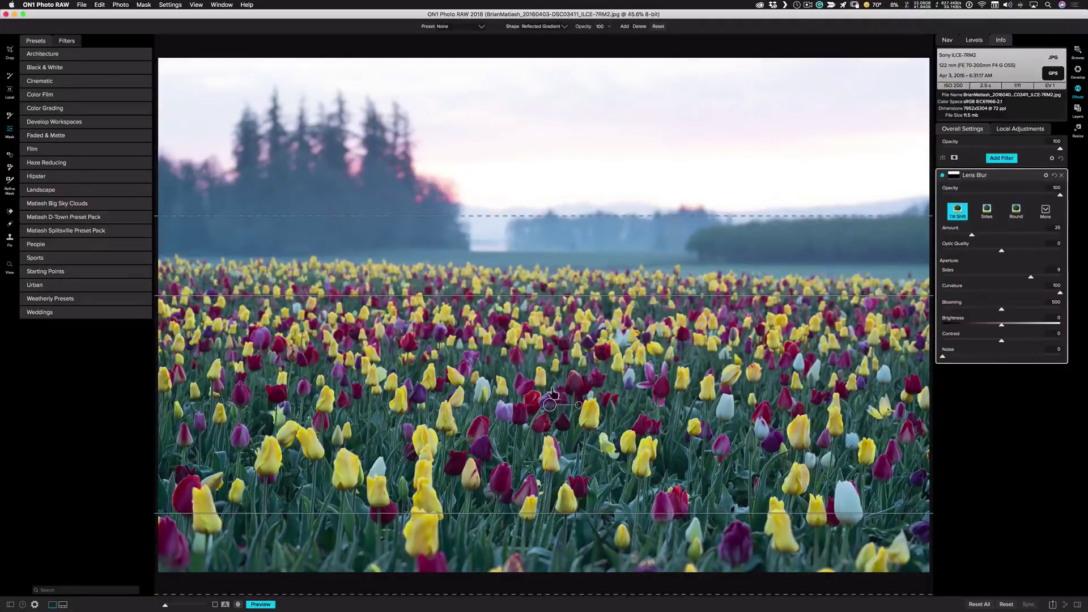
{"action": "left_click_drag", "start_coordinate": [561, 300], "coordinate": [559, 352]}
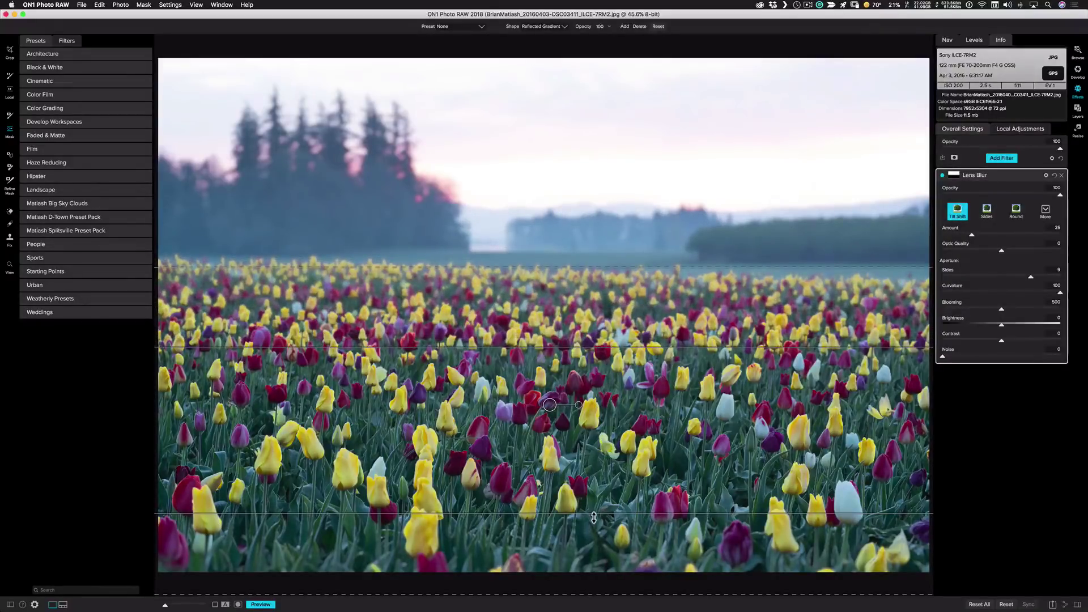
{"action": "left_click_drag", "start_coordinate": [593, 514], "coordinate": [604, 486]}
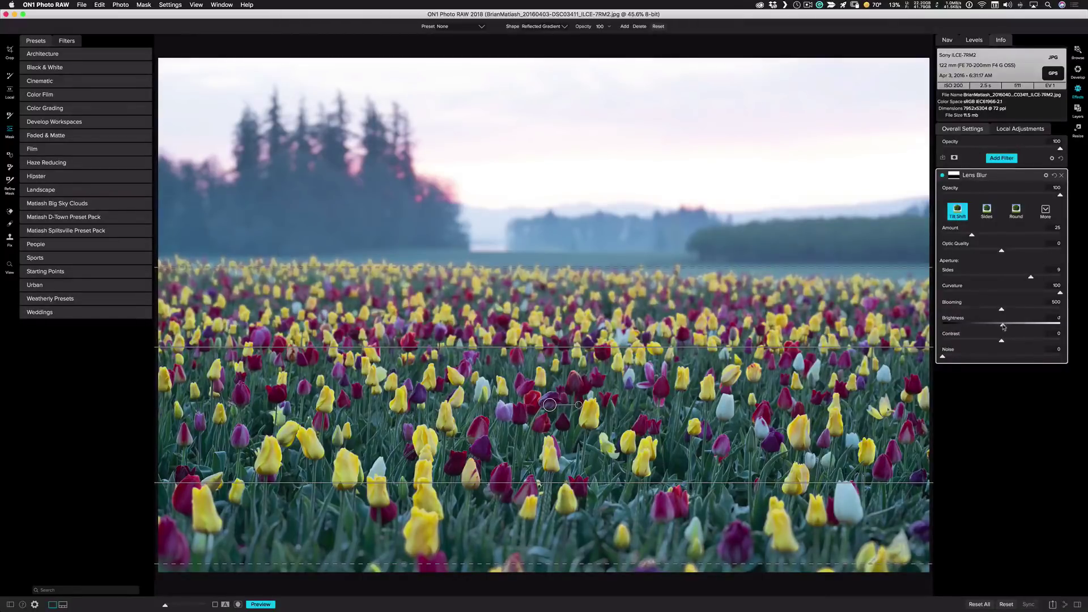
Step: Lower Lens Blur Brightness slightly and reduce the Amount to 10
{"action": "mouse_move", "coordinate": [1001, 325]}
{"action": "left_mouse_down"}
{"action": "mouse_move", "coordinate": [975, 326]}
{"action": "mouse_move", "coordinate": [1032, 313]}
{"action": "left_mouse_up"}
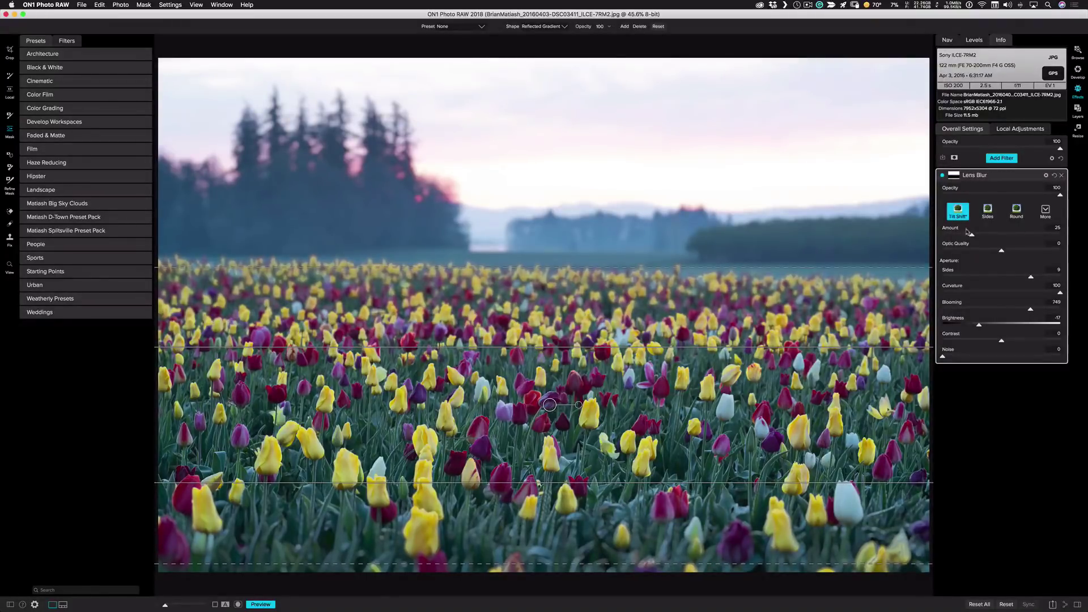
{"action": "mouse_move", "coordinate": [972, 238]}
{"action": "left_mouse_down"}
{"action": "mouse_move", "coordinate": [929, 238]}
{"action": "mouse_move", "coordinate": [954, 237]}
{"action": "left_mouse_up"}
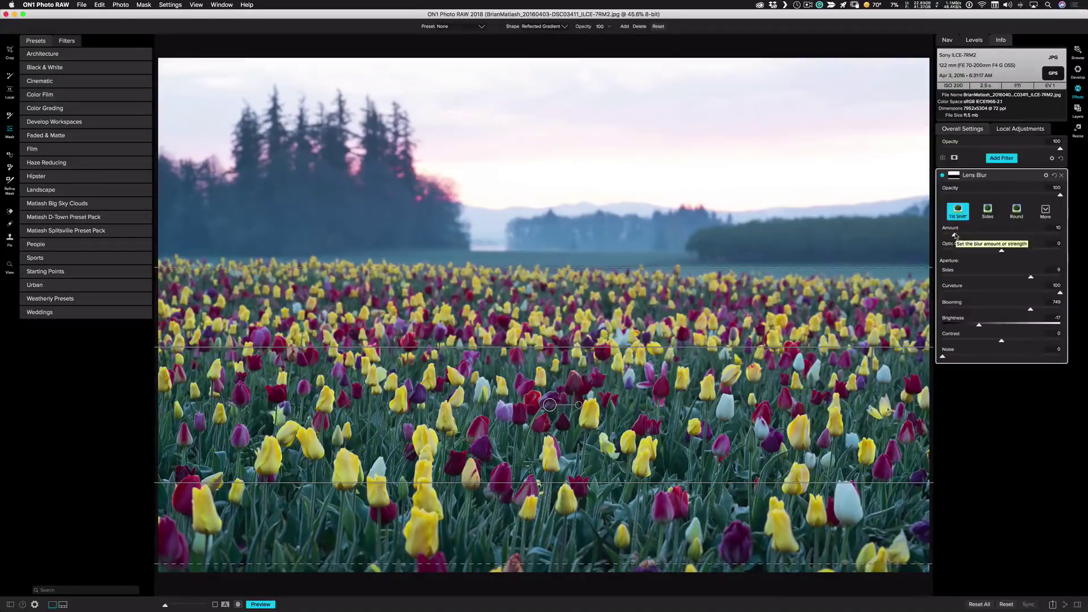
Step: Add a Vignette filter with the Big Softy preset and ease its Brightness to -55
{"action": "left_click", "coordinate": [1004, 159]}
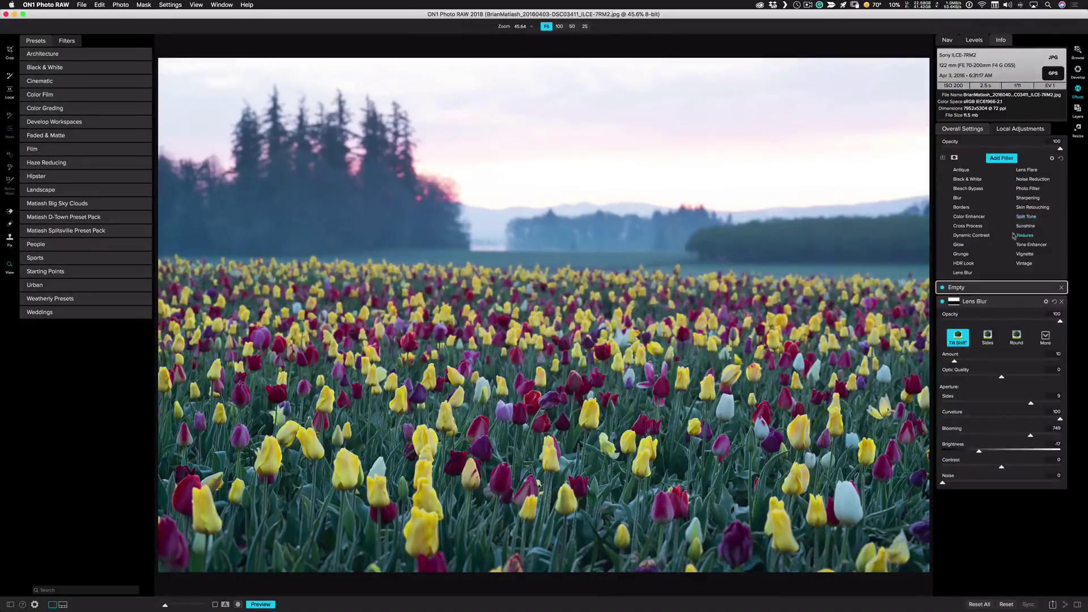
{"action": "left_click", "coordinate": [1025, 258]}
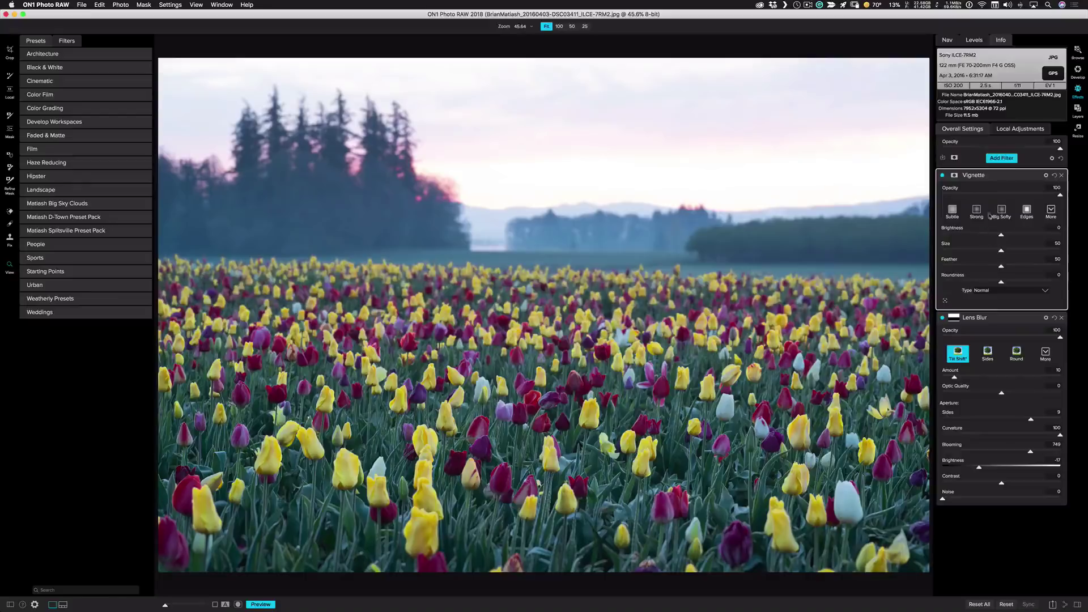
{"action": "left_click", "coordinate": [1003, 211]}
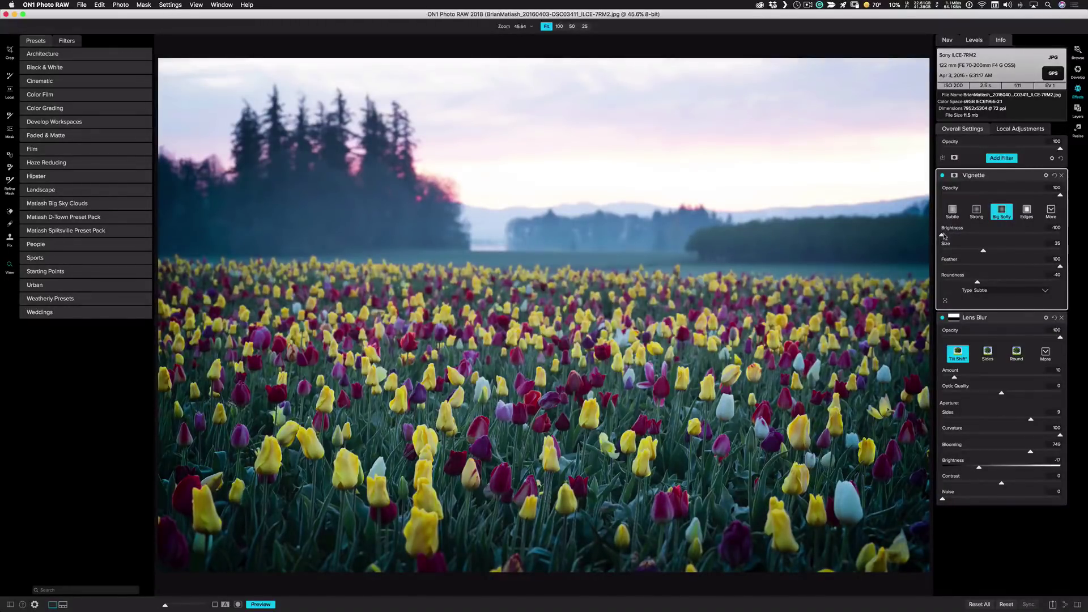
{"action": "left_click_drag", "start_coordinate": [943, 234], "coordinate": [969, 238]}
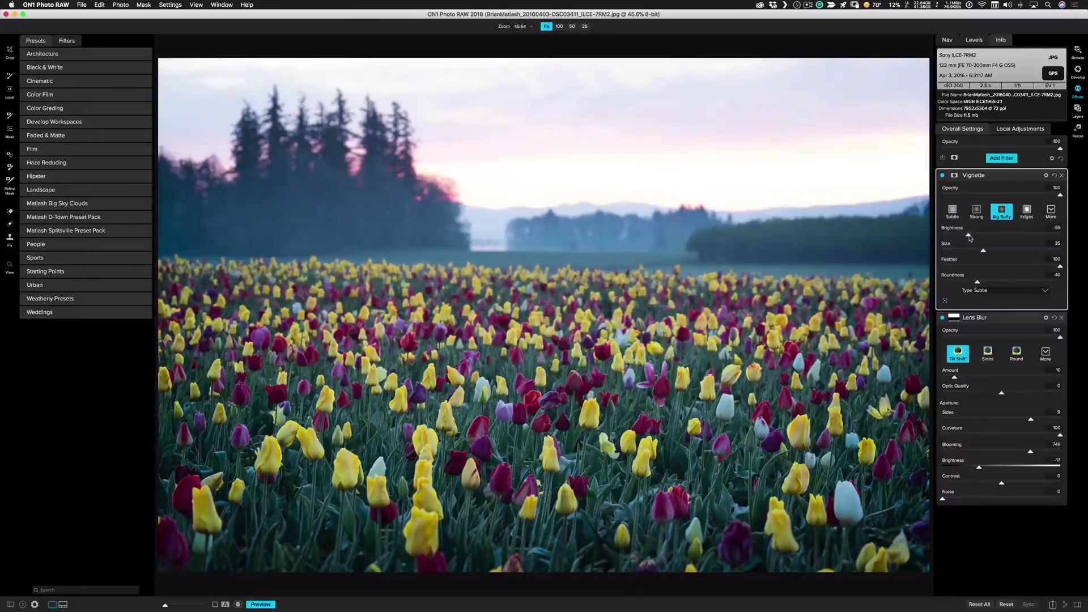
Step: Toggle the Lens Blur filter off and on to compare its effect
{"action": "left_click", "coordinate": [942, 318]}
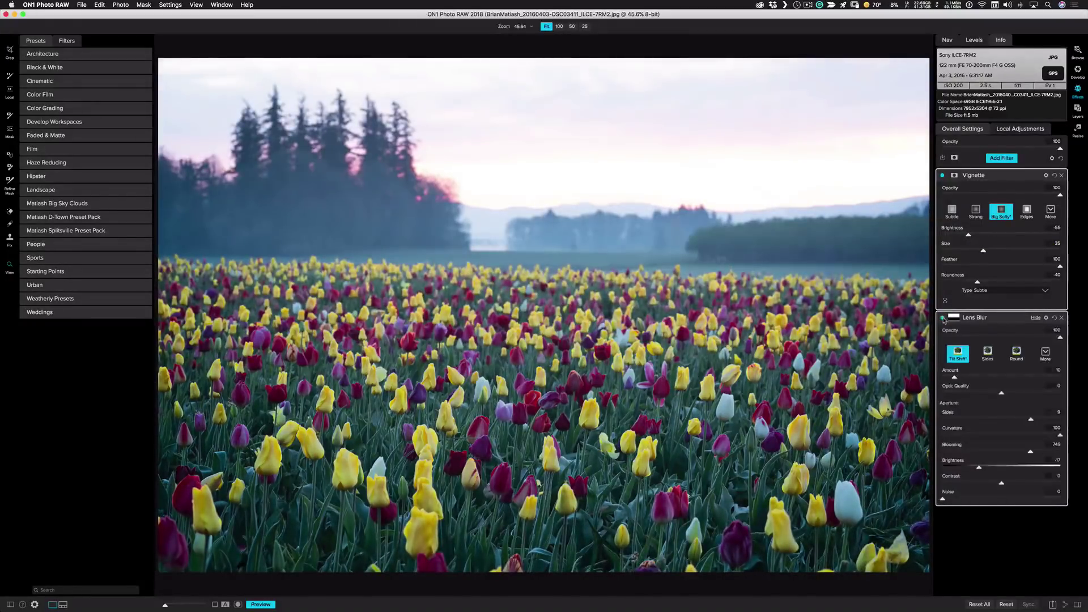
{"action": "left_click", "coordinate": [942, 319]}
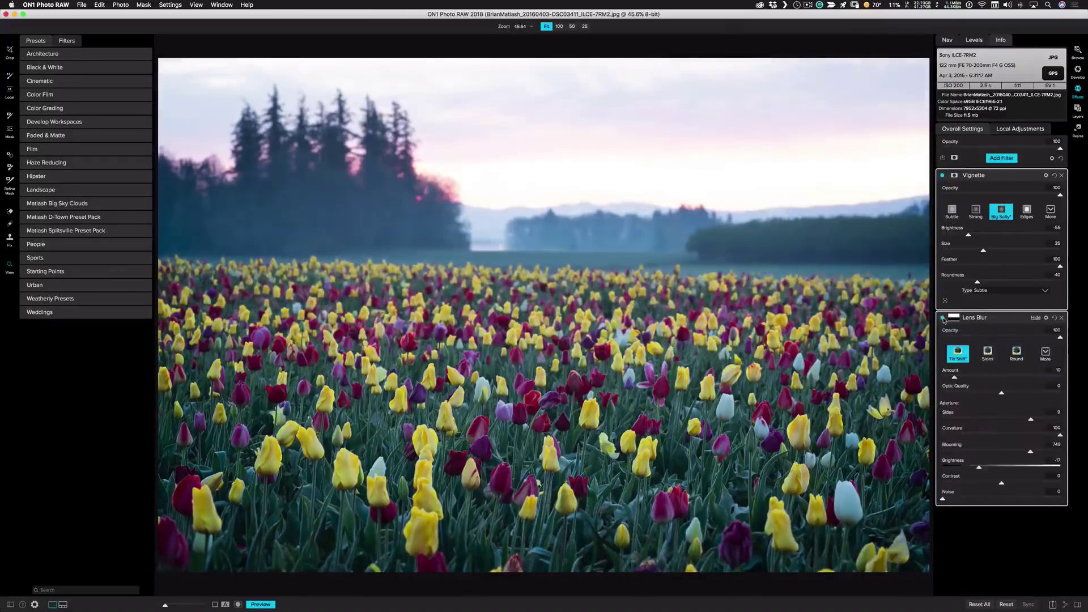